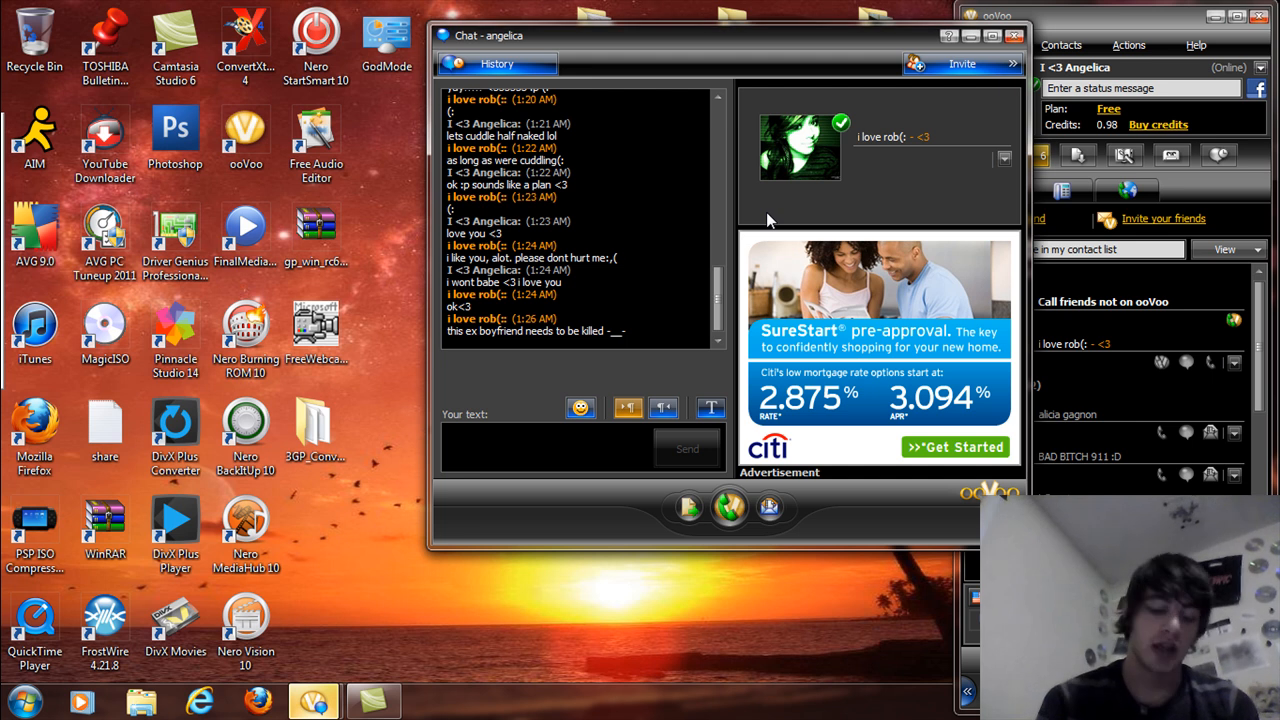
Navigate from Start > Computer into Removable Disk (G:).
{"action": "left_click", "coordinate": [782, 46]}
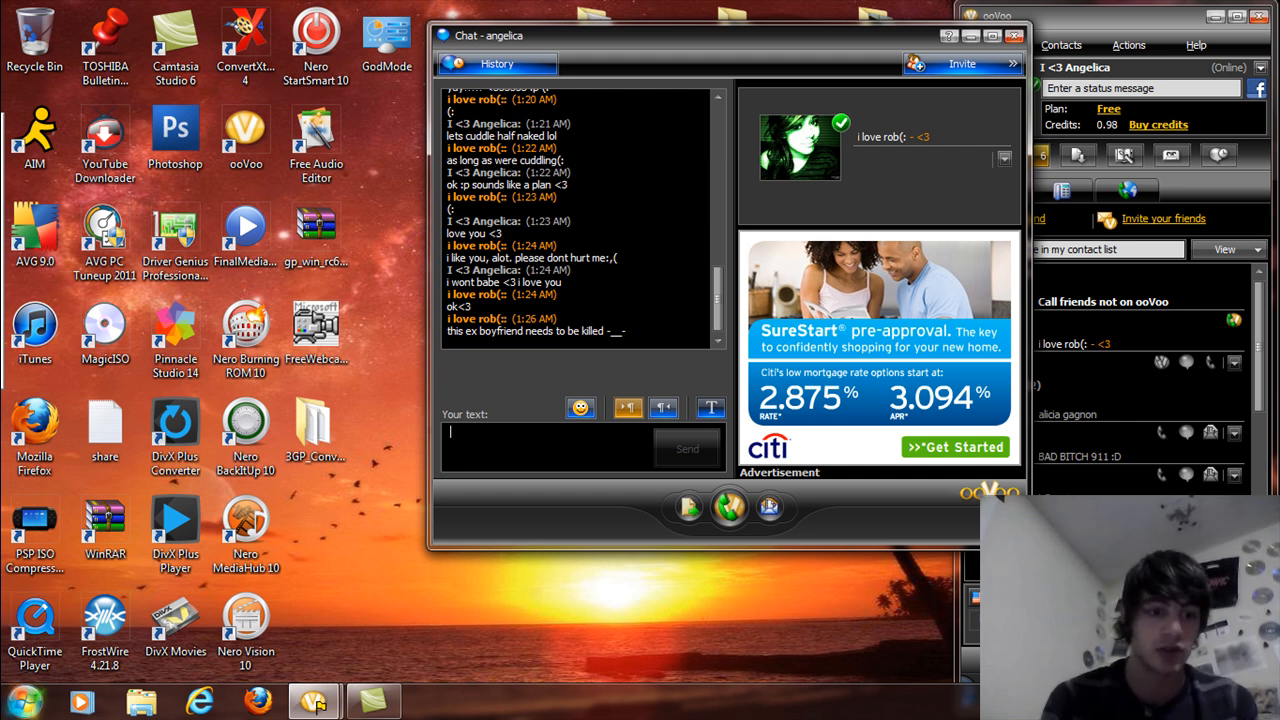
{"action": "left_click", "coordinate": [24, 702]}
{"action": "left_click", "coordinate": [282, 427]}
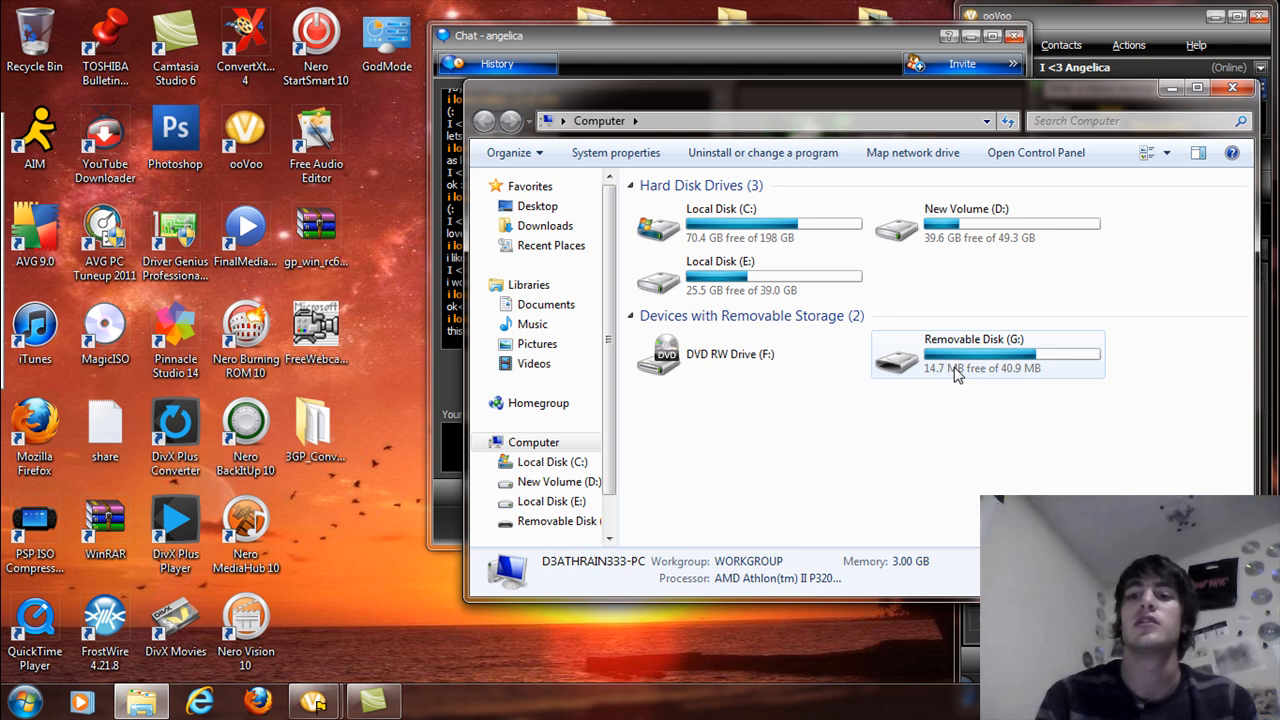
{"action": "double_click", "coordinate": [957, 375]}
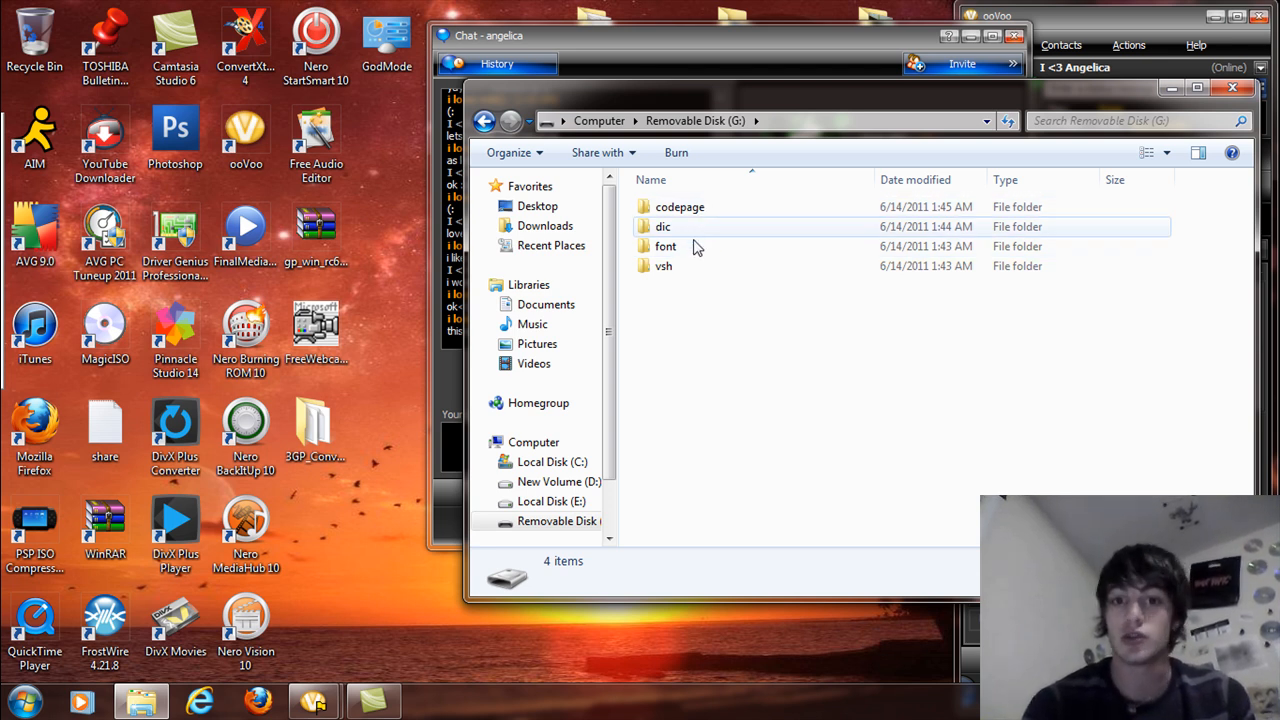
Browse vsh, peek into the resource folder, then go back and enter etc.
{"action": "double_click", "coordinate": [688, 267]}
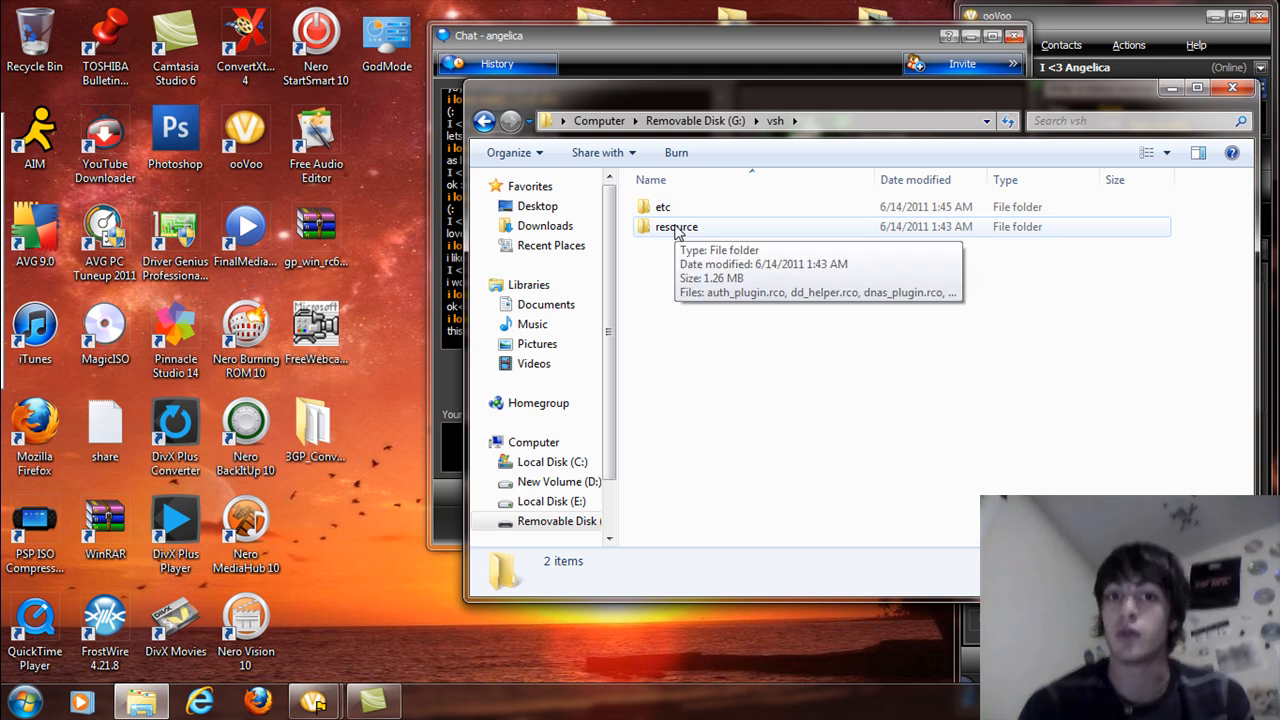
{"action": "double_click", "coordinate": [678, 228]}
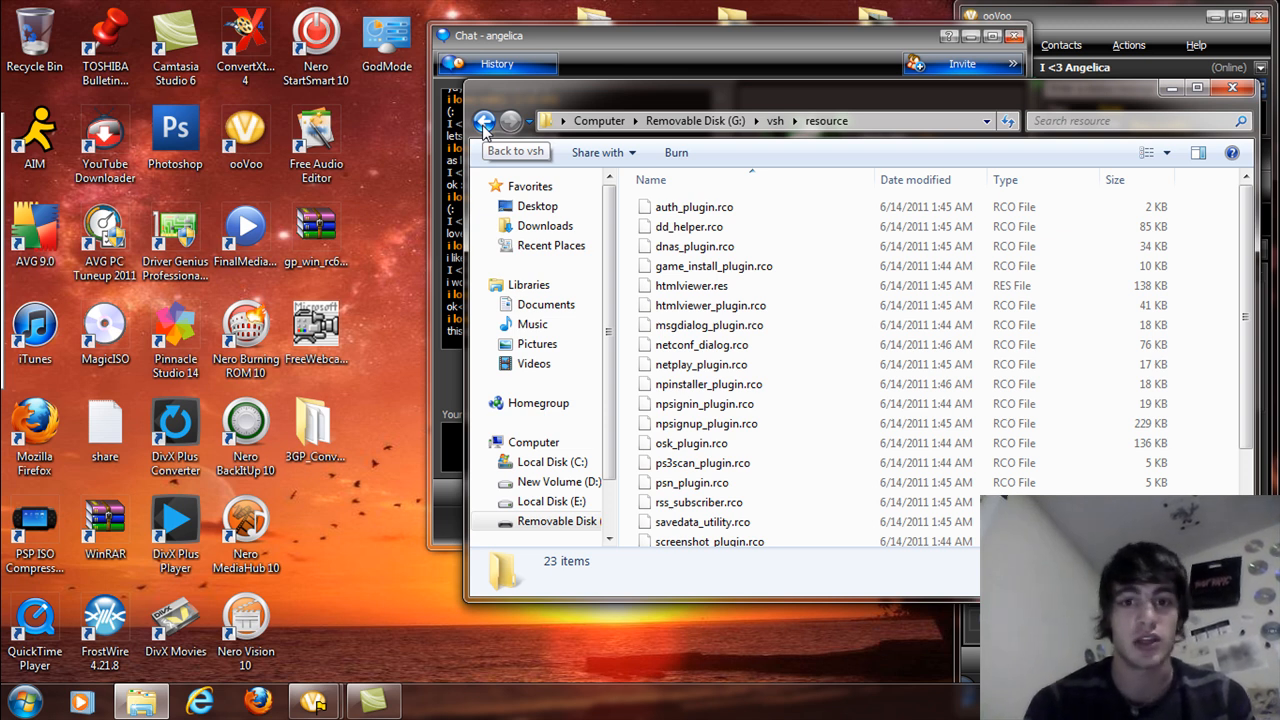
{"action": "left_click", "coordinate": [484, 121]}
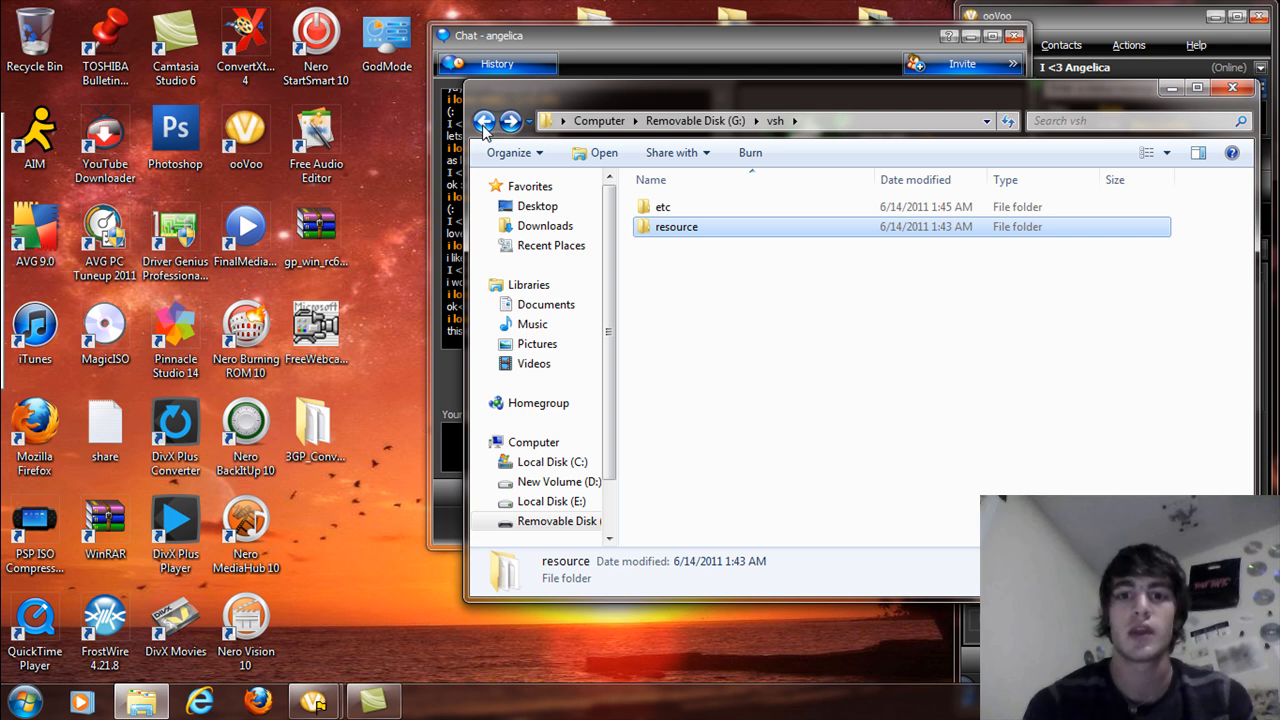
{"action": "double_click", "coordinate": [663, 207]}
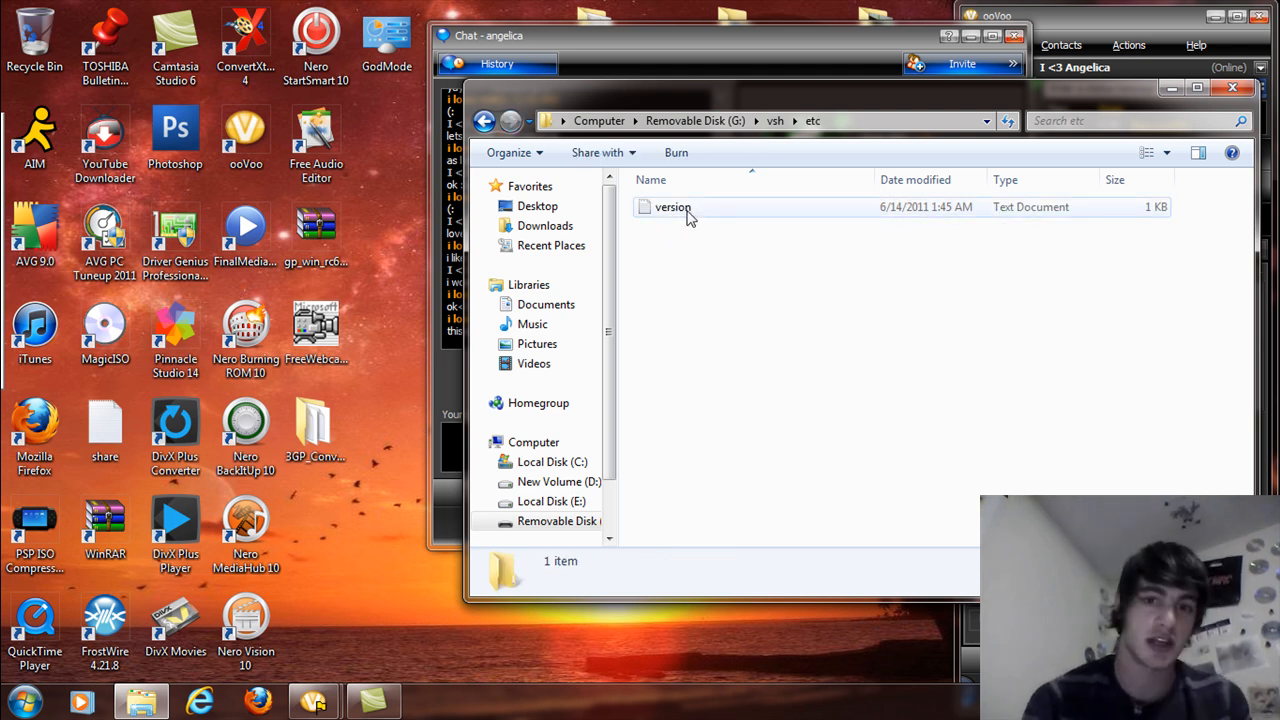
View version.txt in Notepad and reposition the Notepad window lower left.
{"action": "double_click", "coordinate": [672, 207]}
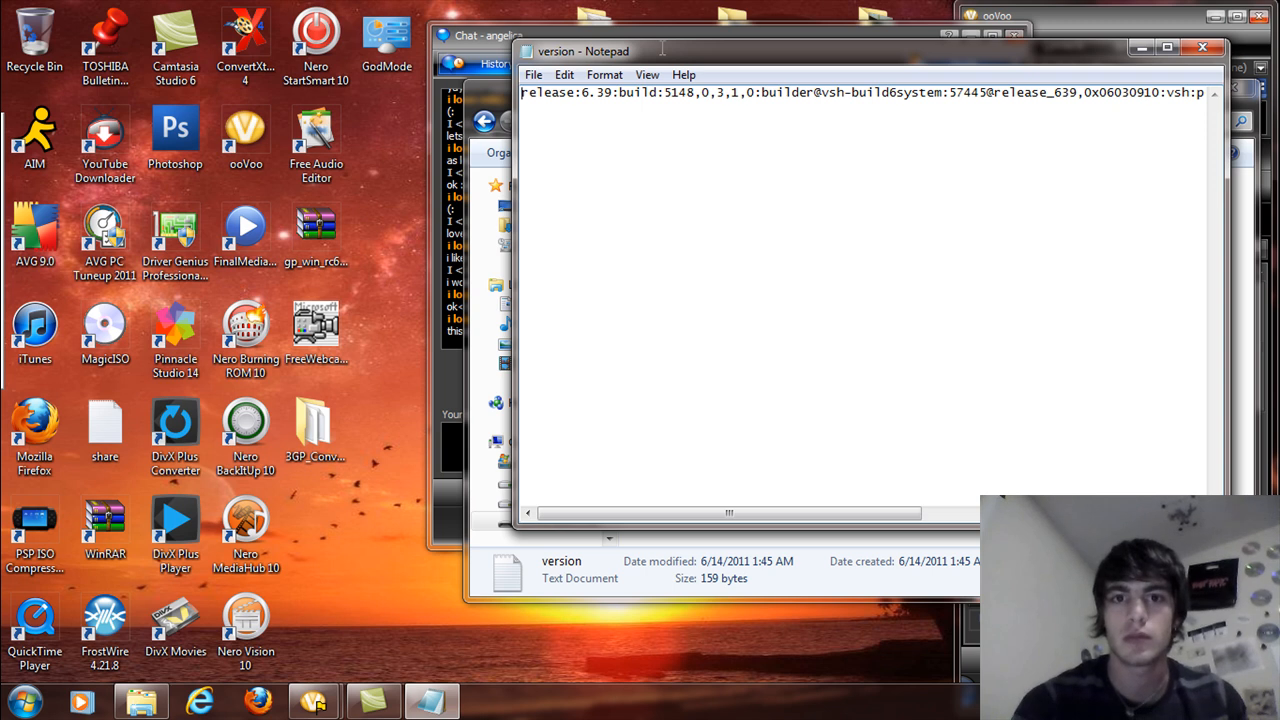
{"action": "left_click_drag", "start_coordinate": [654, 52], "coordinate": [606, 93]}
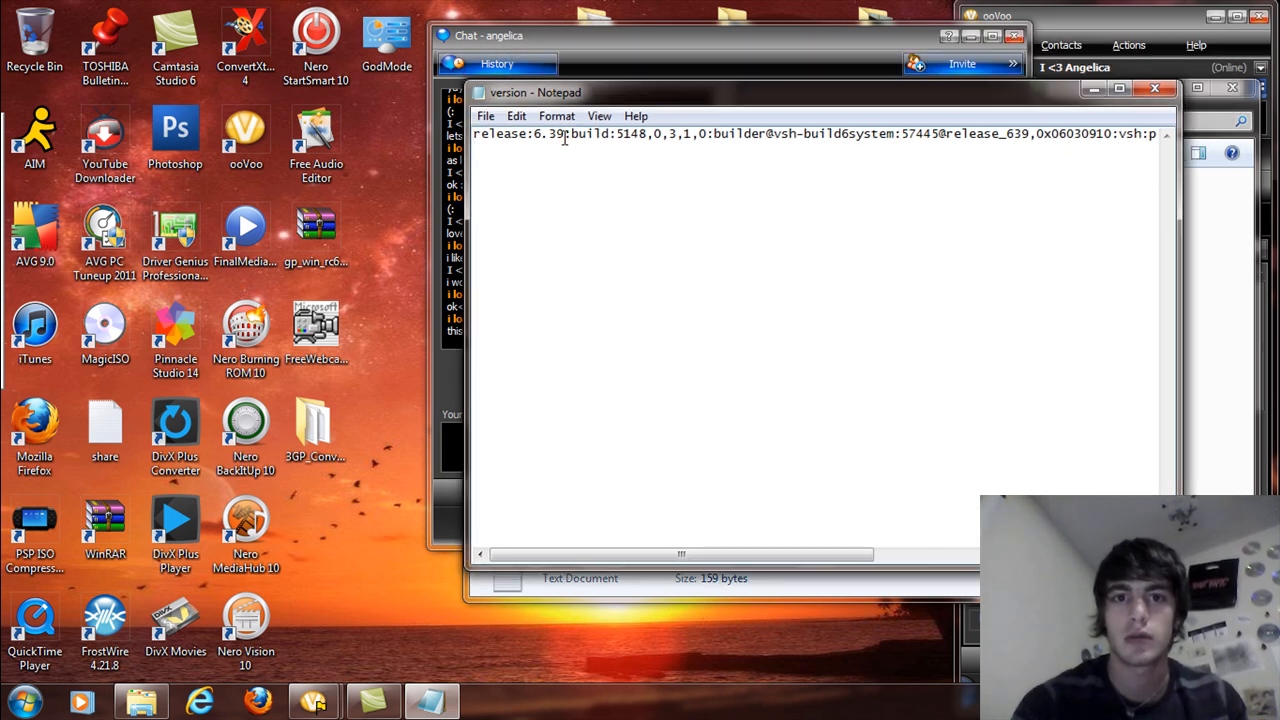
Retype the release number as 9.90, then 5.50, then restore it to 6.39.
{"action": "left_click_drag", "start_coordinate": [565, 134], "coordinate": [549, 134]}
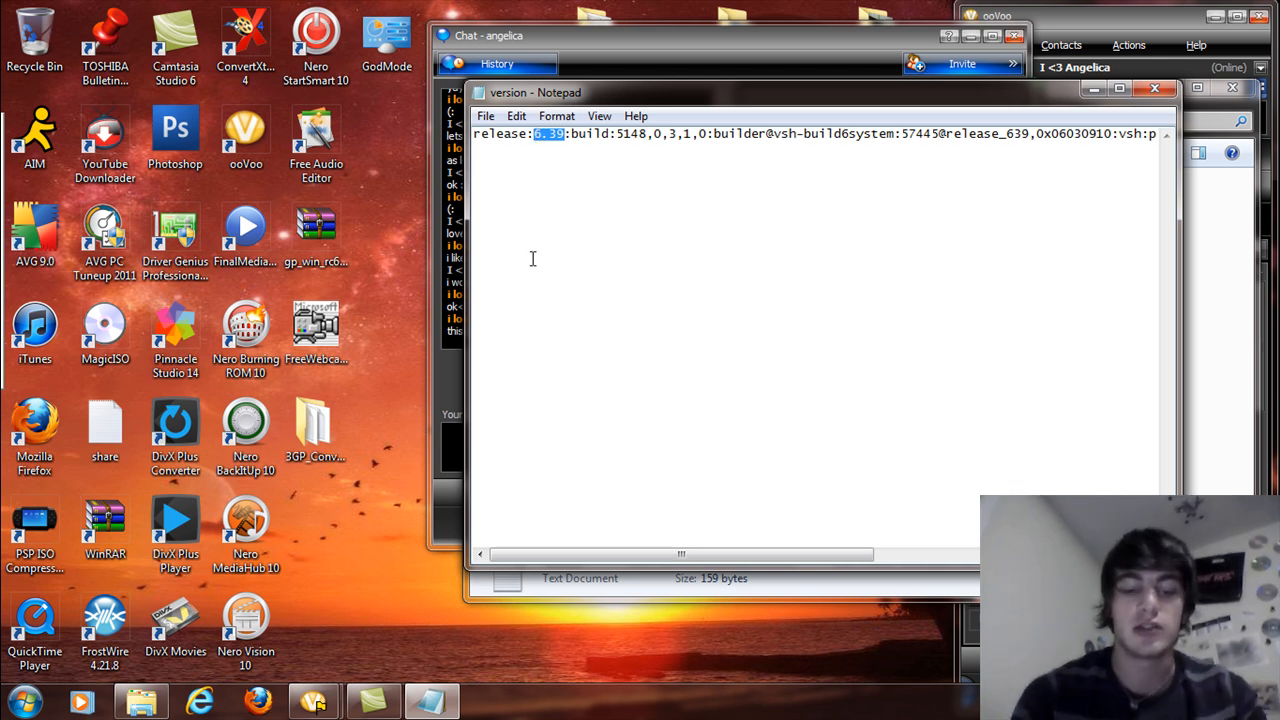
{"action": "type", "text": "9."}
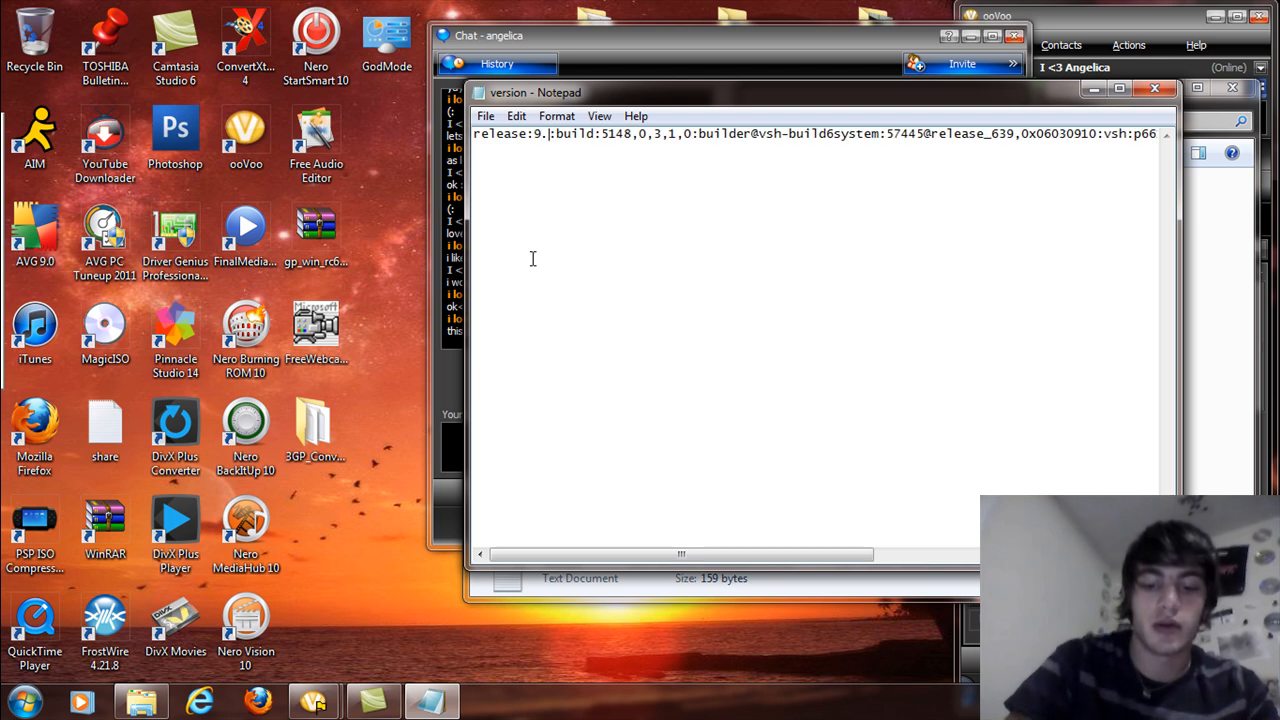
{"action": "type", "text": "90"}
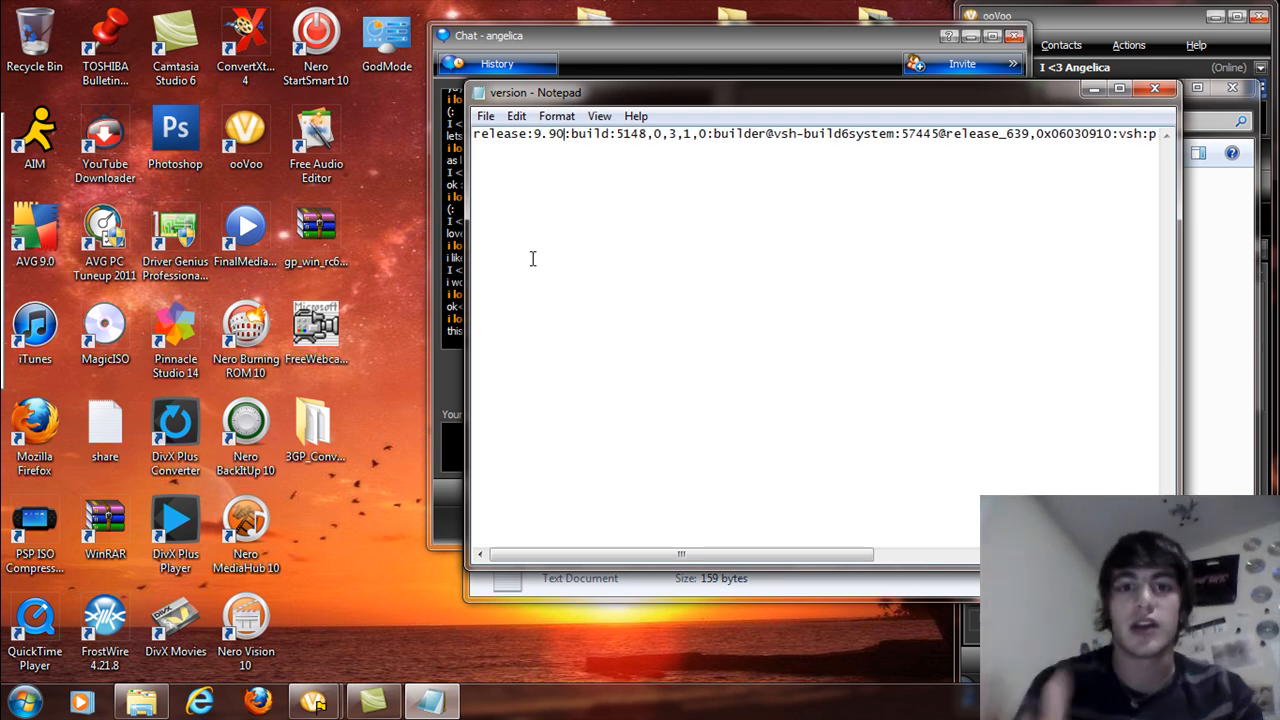
{"action": "key", "text": "BackSpace"}
{"action": "key", "text": "BackSpace"}
{"action": "key", "text": "BackSpace"}
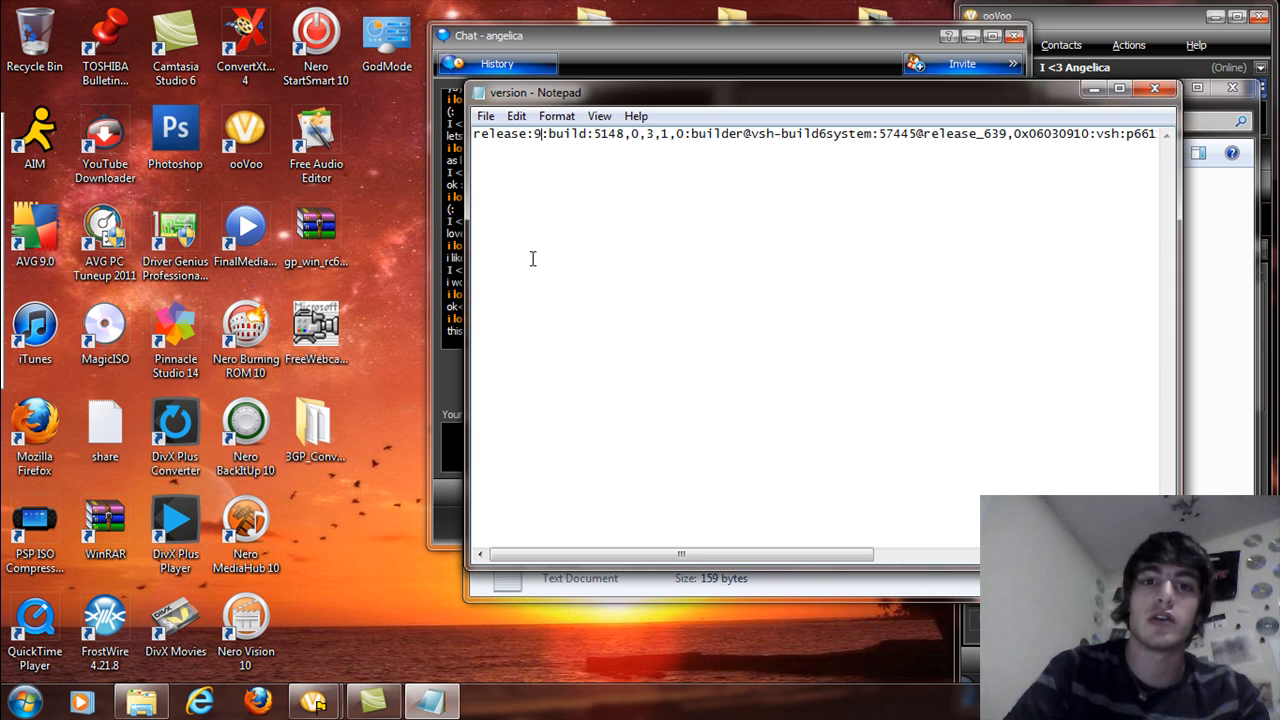
{"action": "key", "text": "BackSpace"}
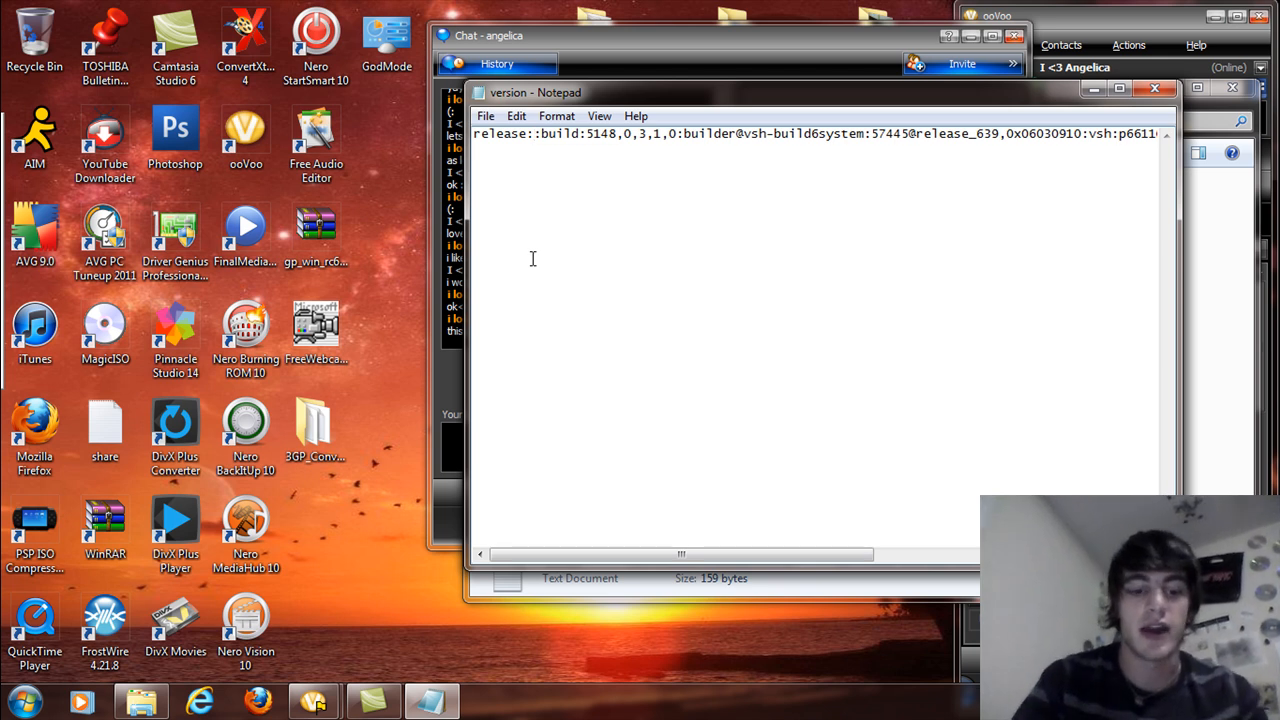
{"action": "type", "text": "5.50"}
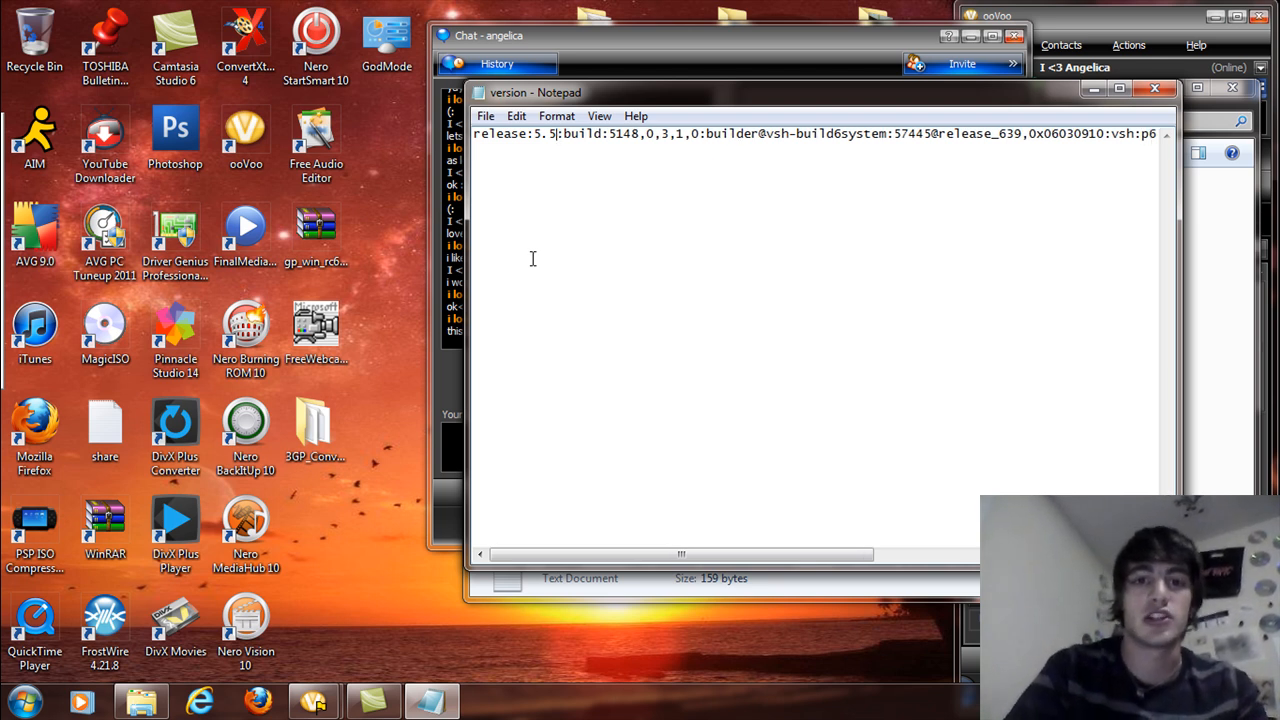
{"action": "key", "text": "BackSpace"}
{"action": "key", "text": "BackSpace"}
{"action": "key", "text": "BackSpace"}
{"action": "key", "text": "BackSpace"}
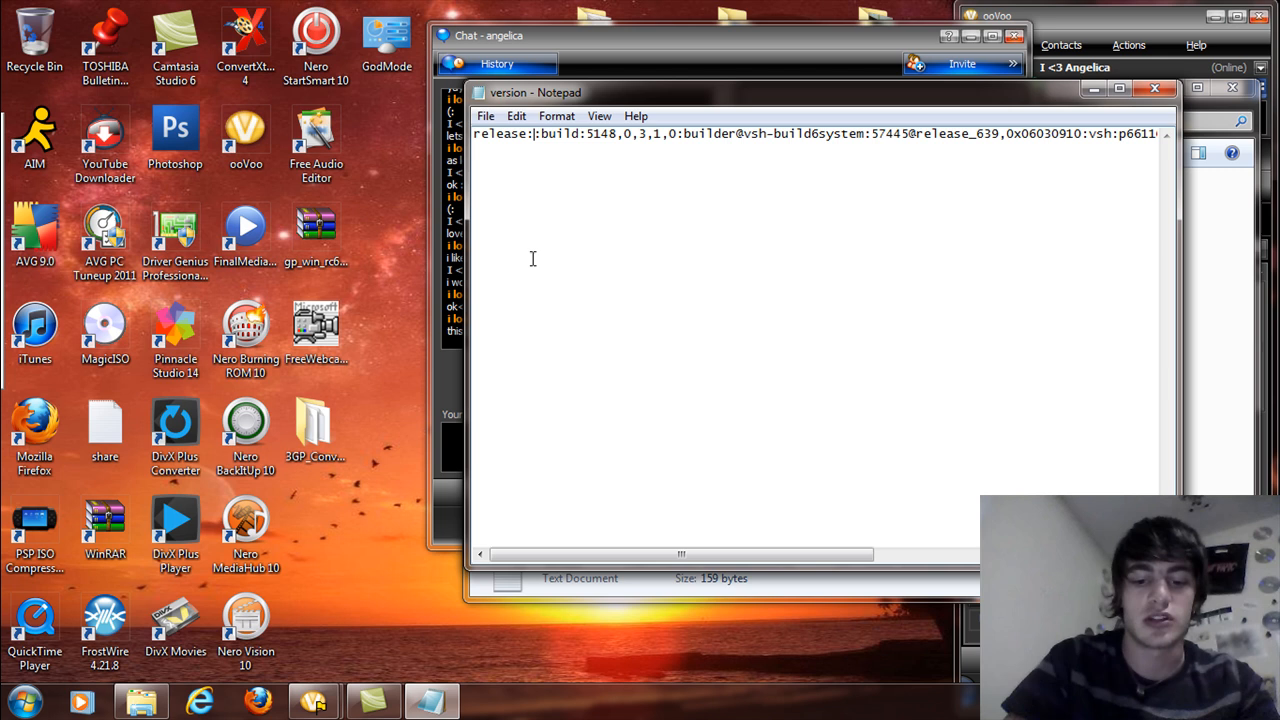
{"action": "type", "text": "6.39"}
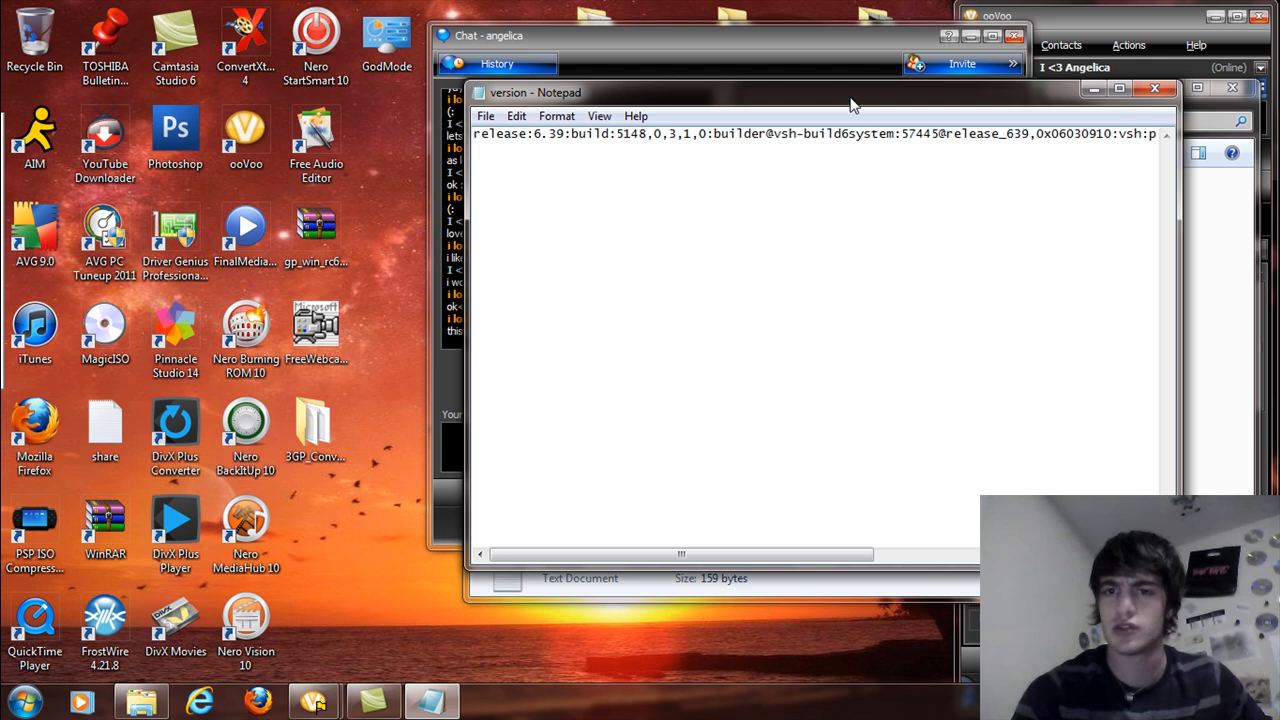
Close version.txt choosing Don't Save, then close the etc folder window.
{"action": "left_click_drag", "start_coordinate": [852, 101], "coordinate": [752, 132]}
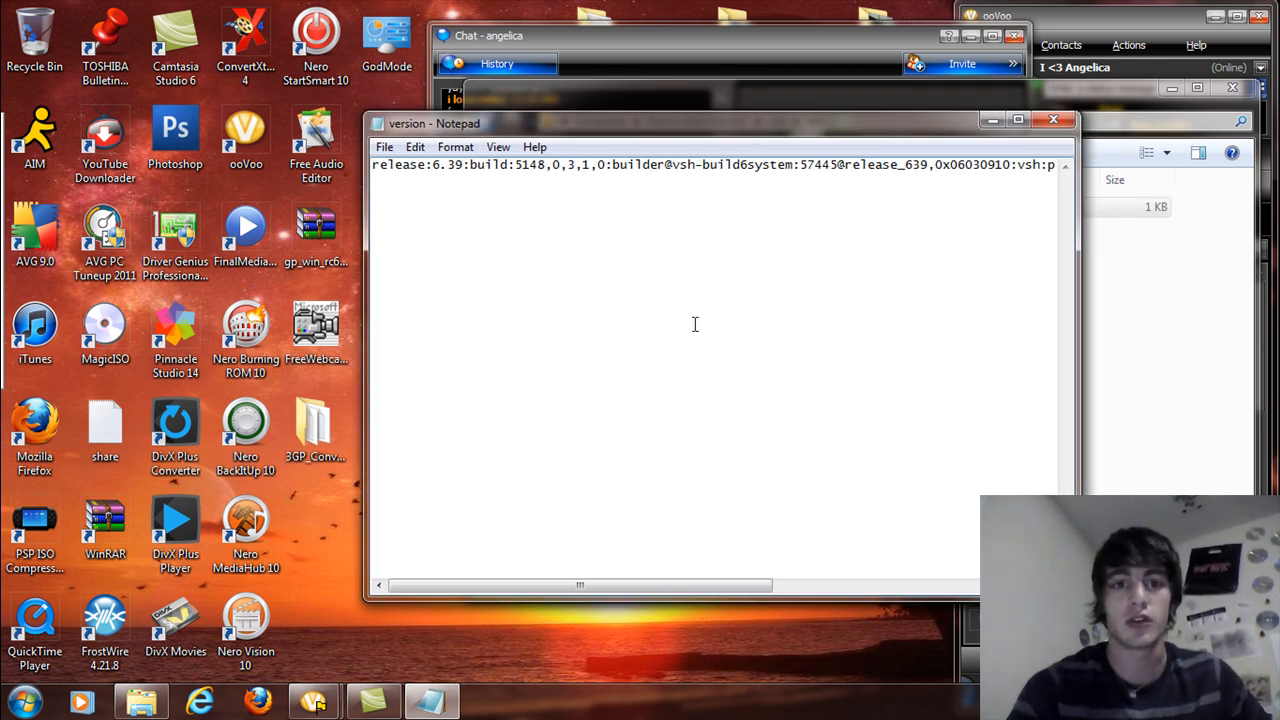
{"action": "left_click", "coordinate": [1053, 120]}
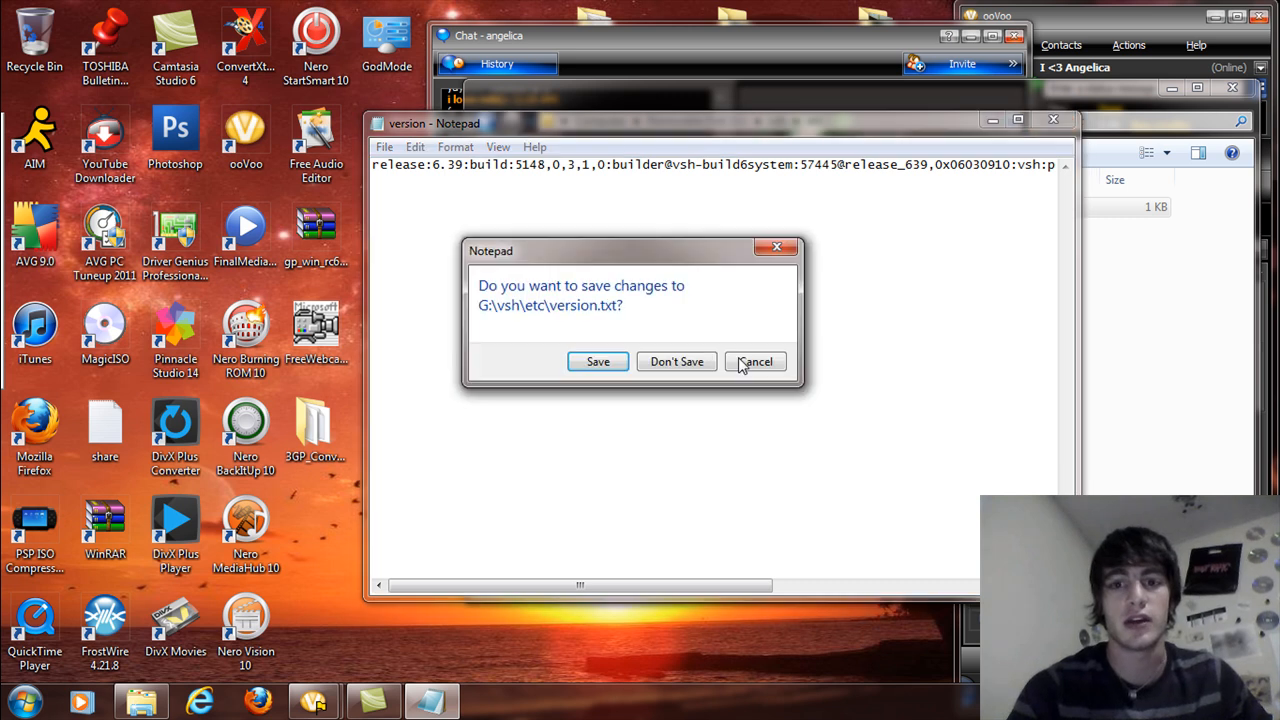
{"action": "left_click", "coordinate": [677, 362]}
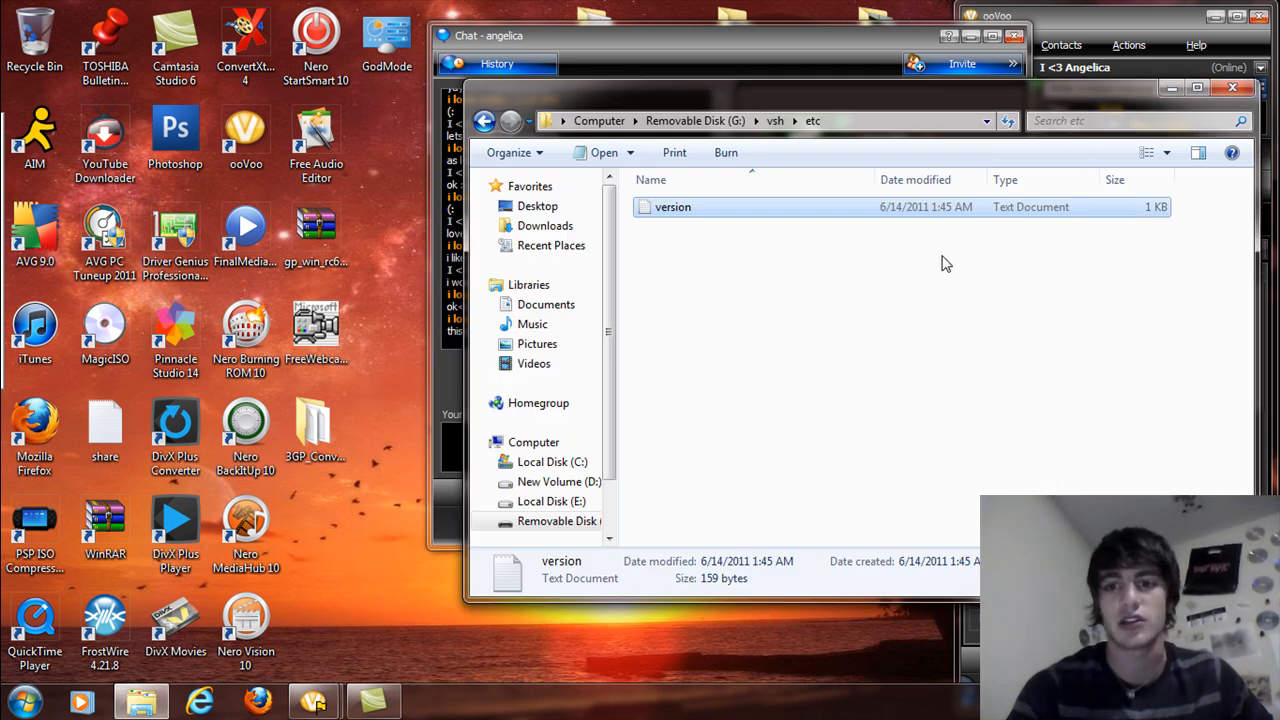
{"action": "left_click", "coordinate": [1230, 90]}
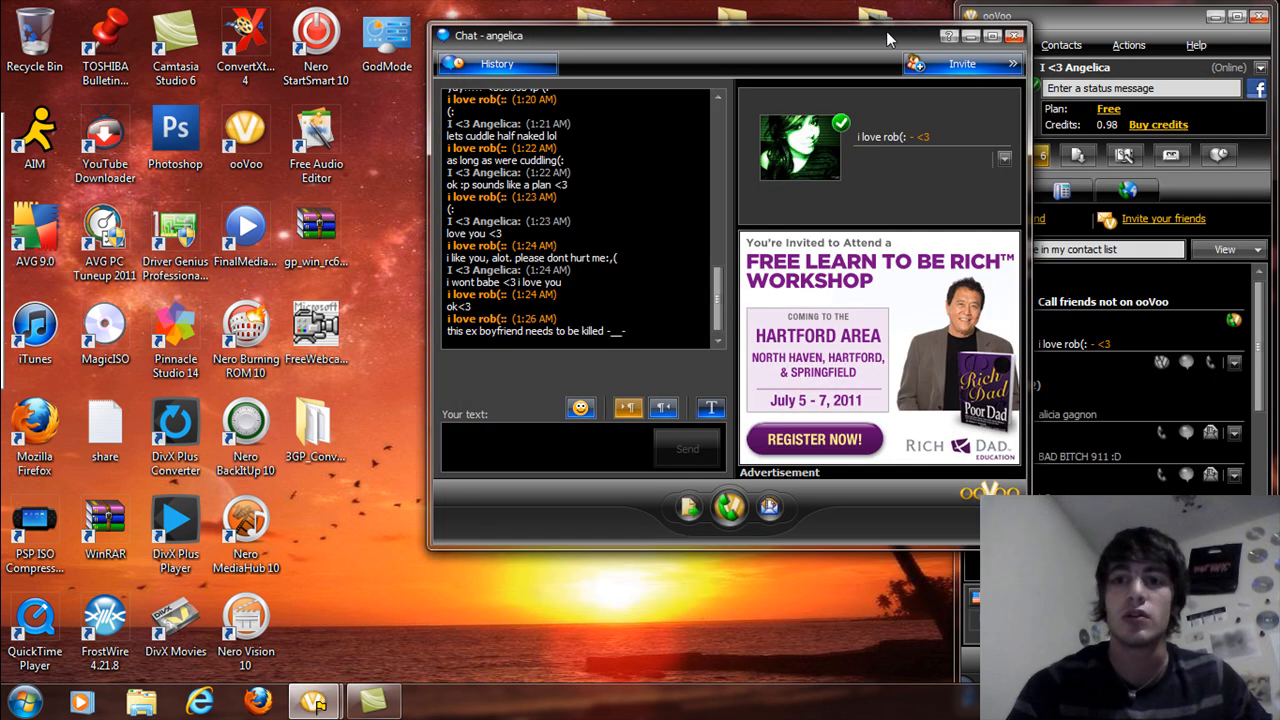
Move the ooVoo chat window further left beside the contact list.
{"action": "left_click_drag", "start_coordinate": [886, 31], "coordinate": [788, 48]}
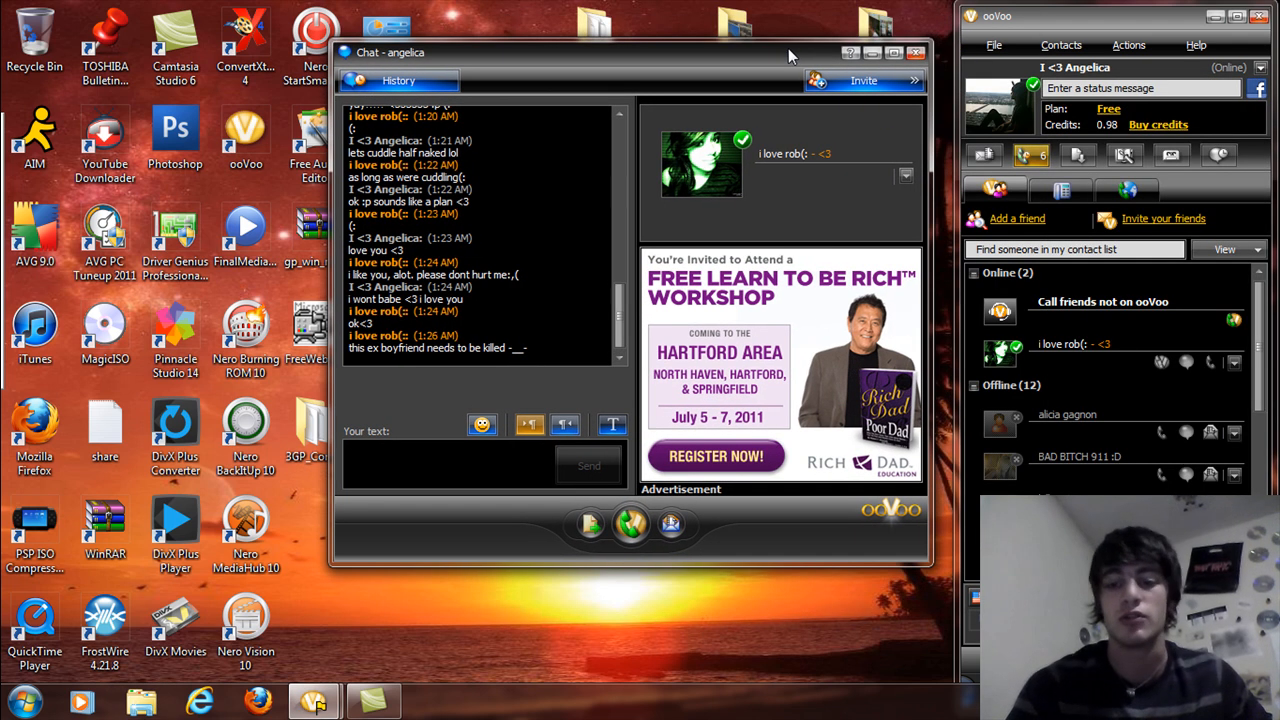